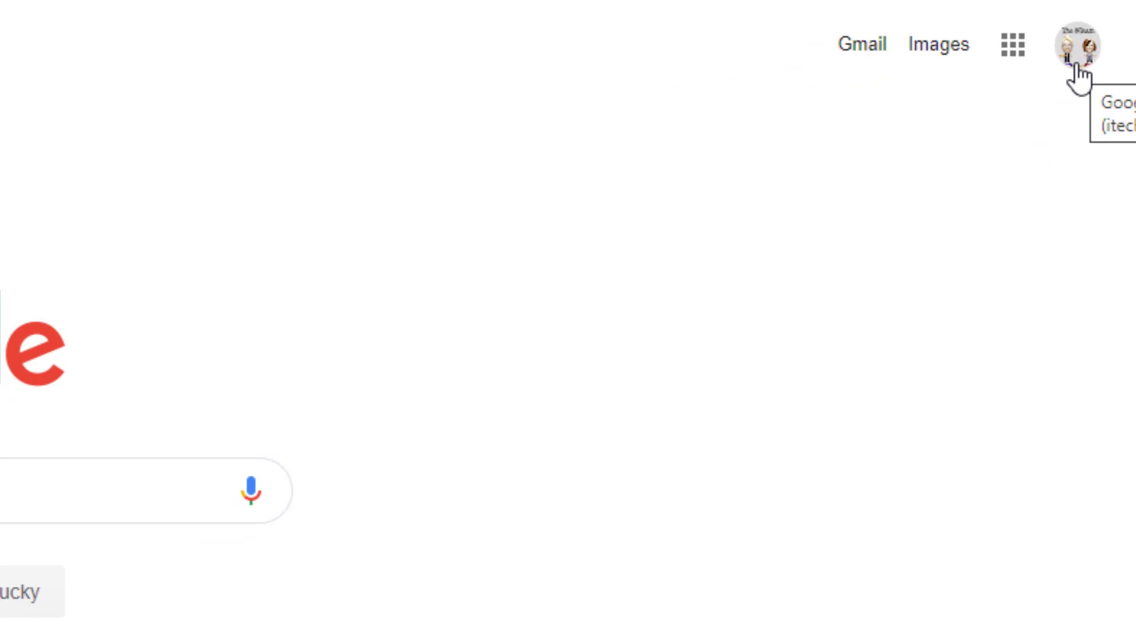
# - Open Google Classroom from the Google apps grid in Google Search
pyautogui.click(1014, 52)
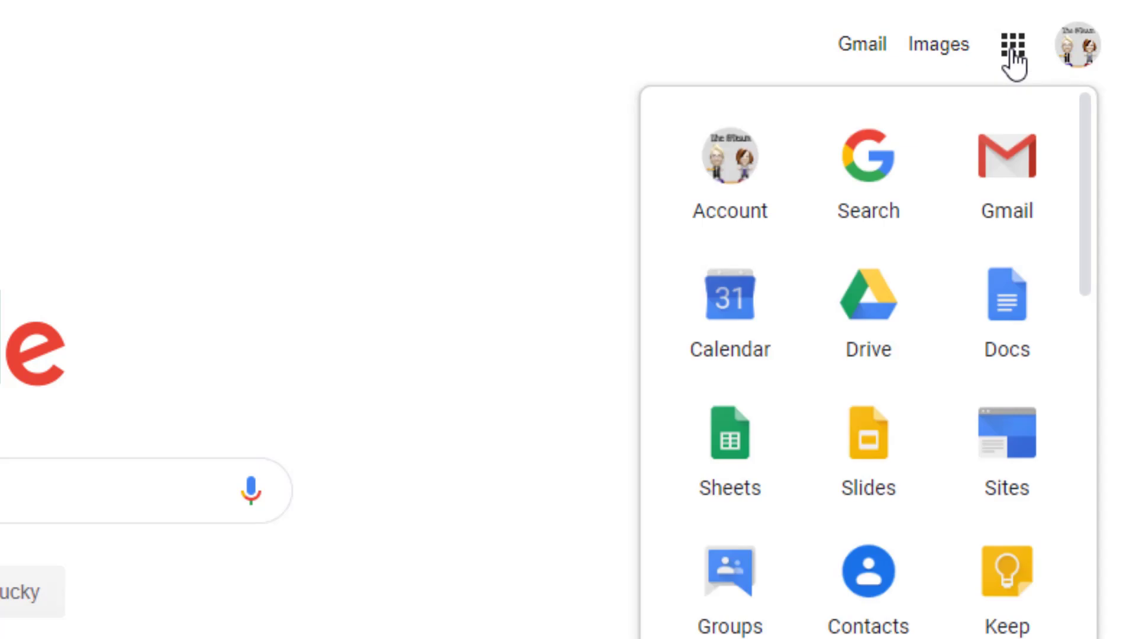
pyautogui.scroll(-6, 870, 403)
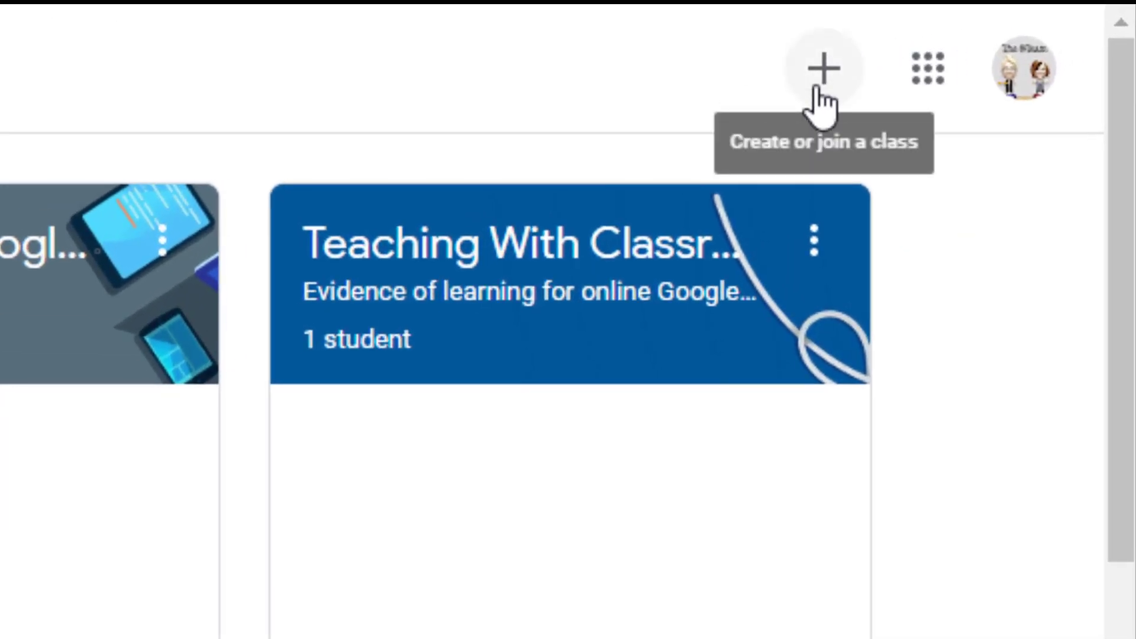
# - Start a new class named "Garvey's Afternoon Tutoring Group"
pyautogui.click(825, 87)
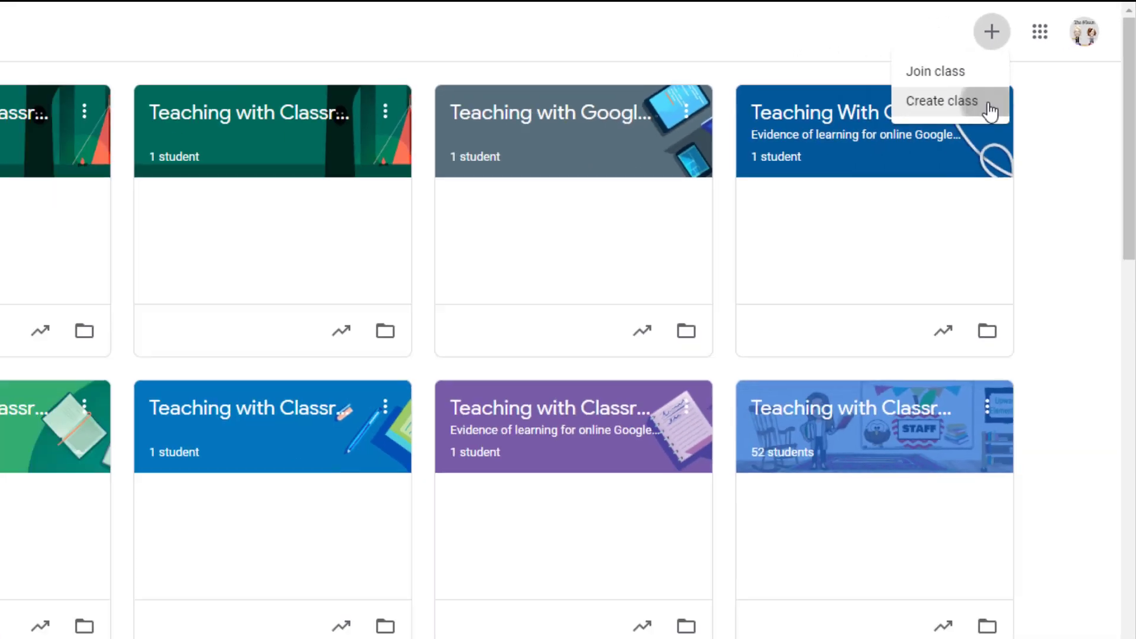
pyautogui.click(822, 234)
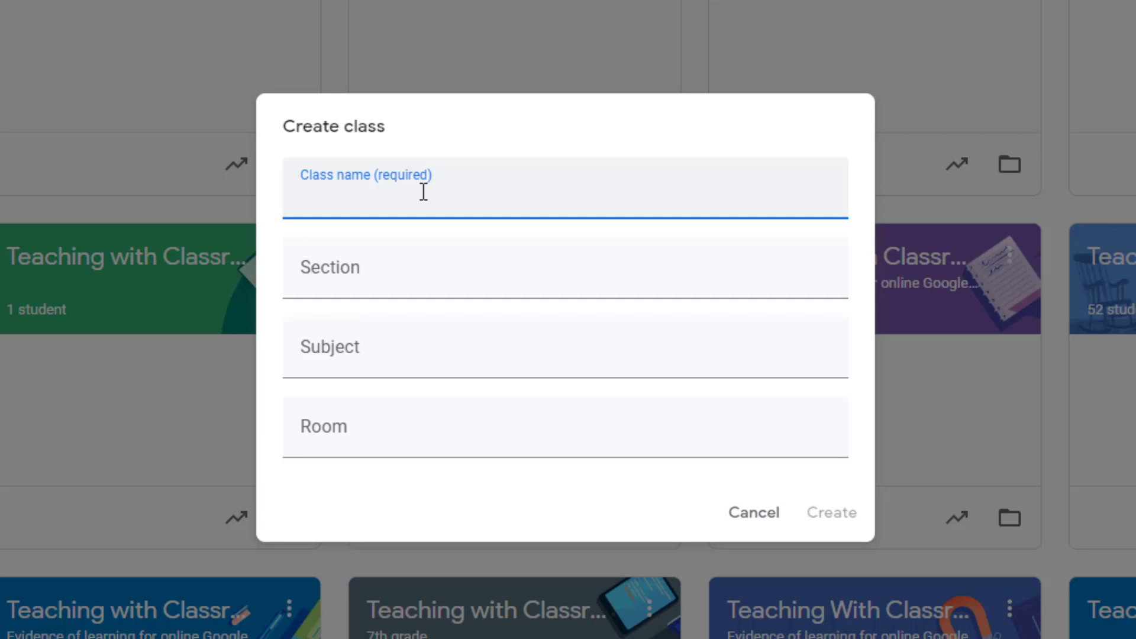
pyautogui.write('Gar')
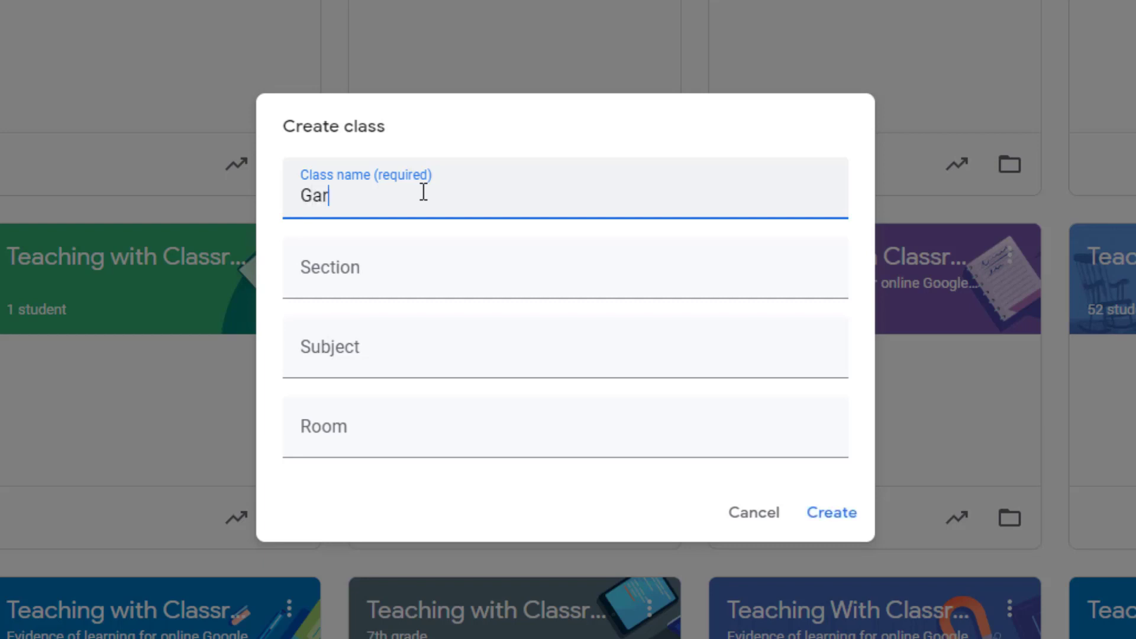
pyautogui.write("vey's Afternoon")
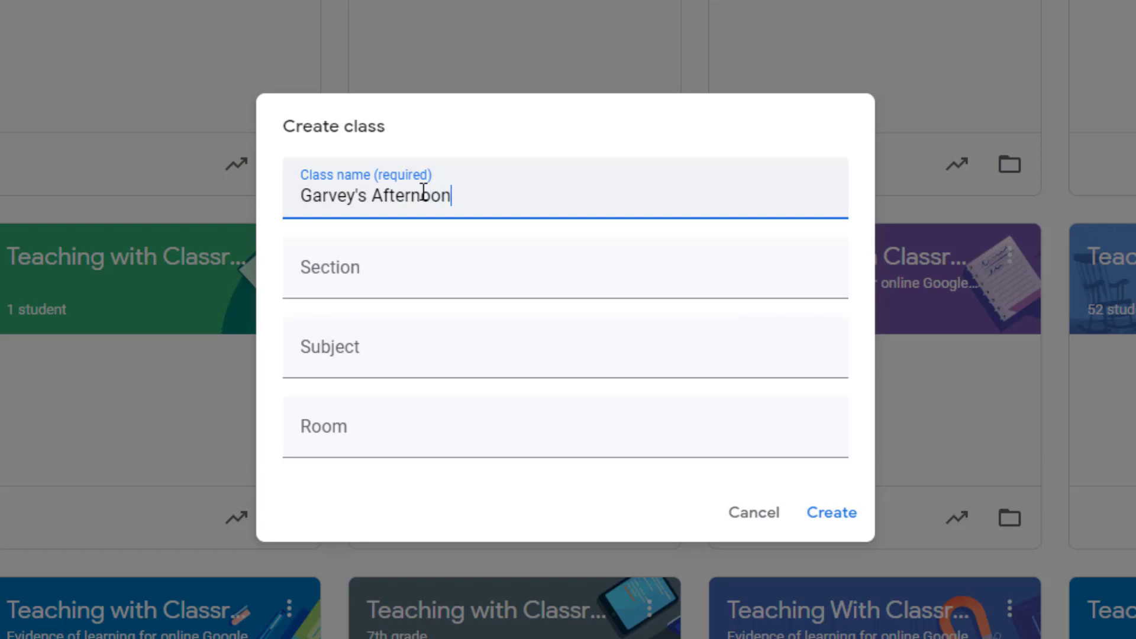
pyautogui.write(' Tutoring Group')
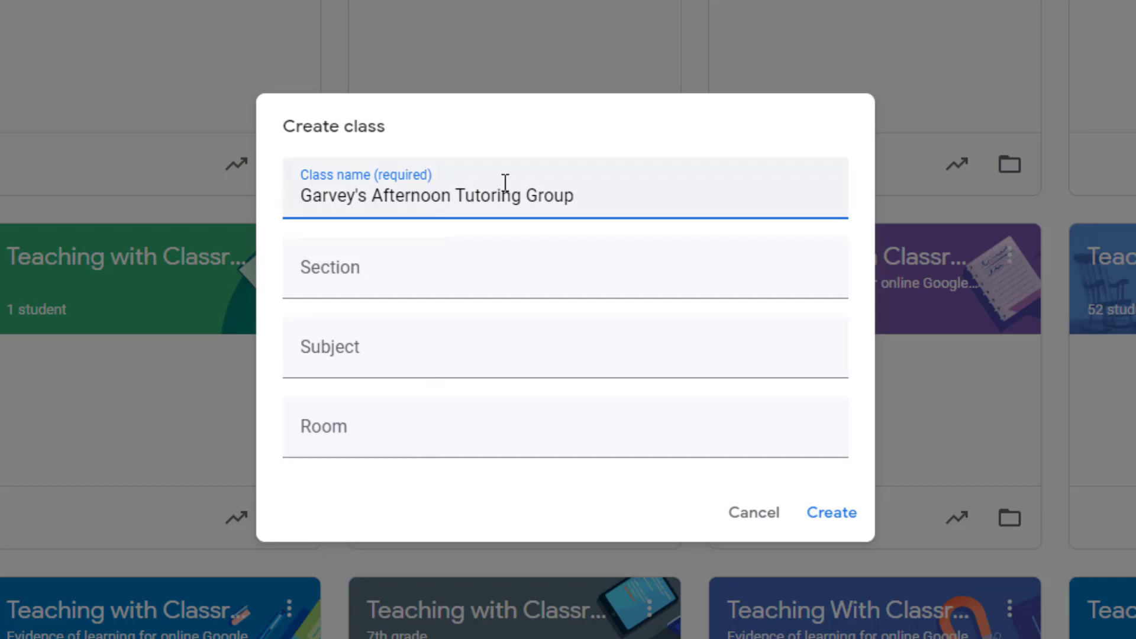
# - Create the Garvey's Afternoon Tutoring Group class to open its Stream page
pyautogui.click(832, 513)
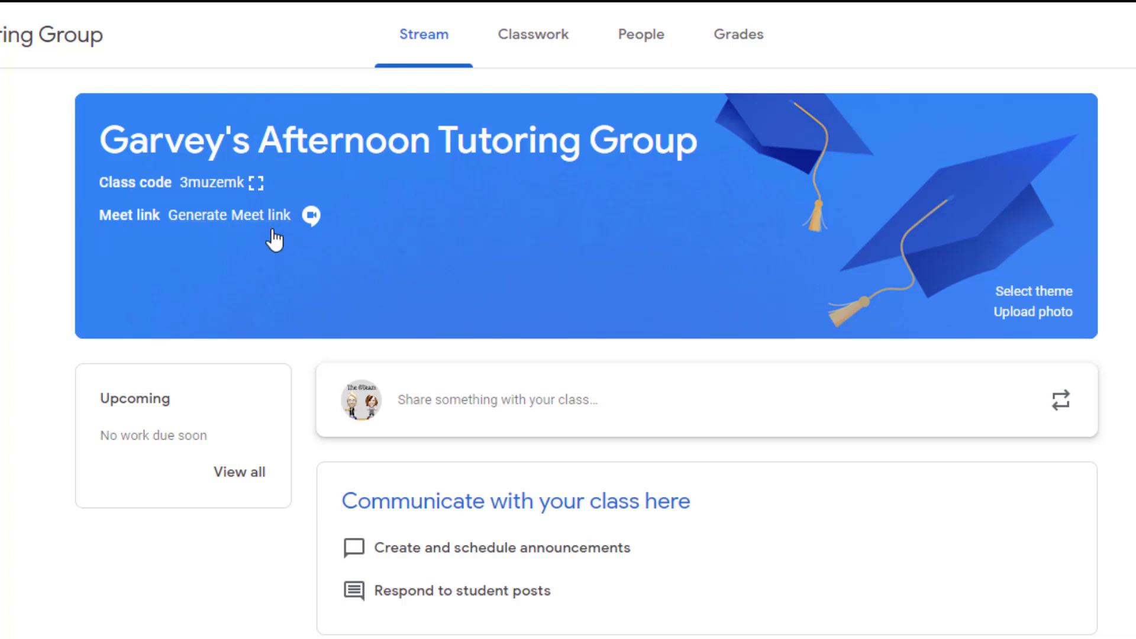
# - Generate a class Meet link that is visible to students and save it
pyautogui.click(226, 217)
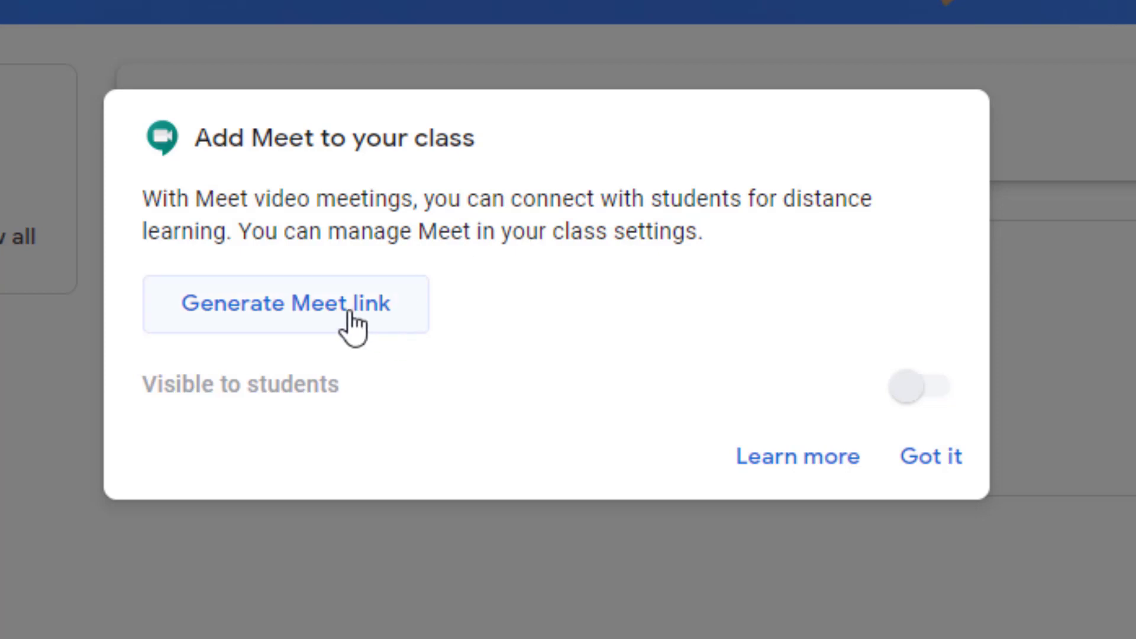
pyautogui.click(246, 314)
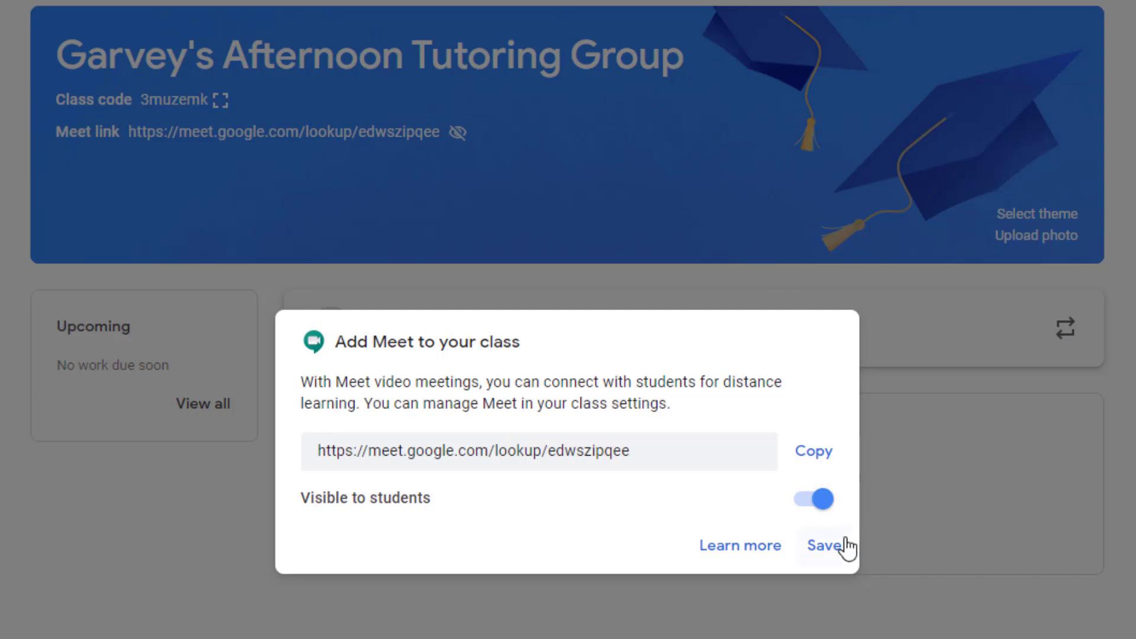
pyautogui.click(826, 545)
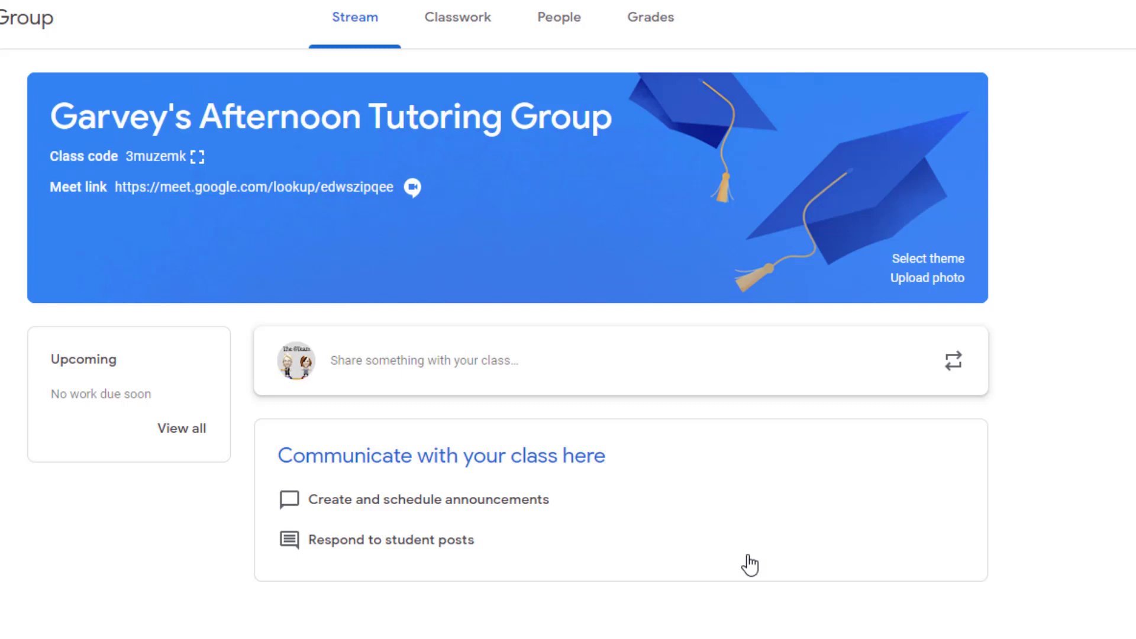
# - From the People tab, search for the test student and send them a class invitation
pyautogui.click(571, 22)
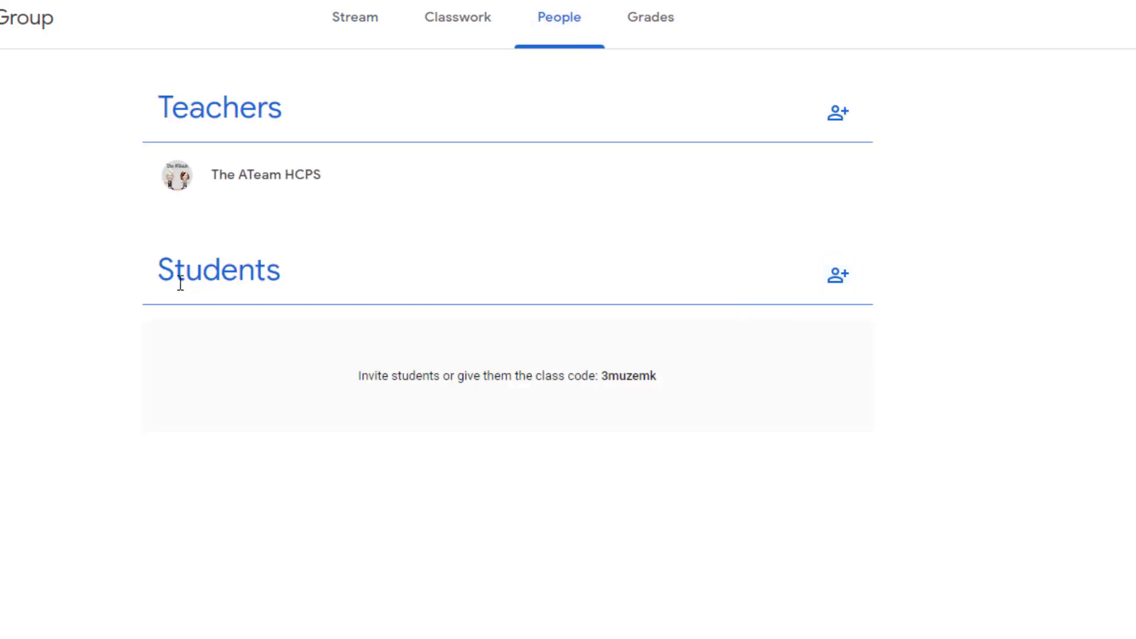
pyautogui.click(852, 290)
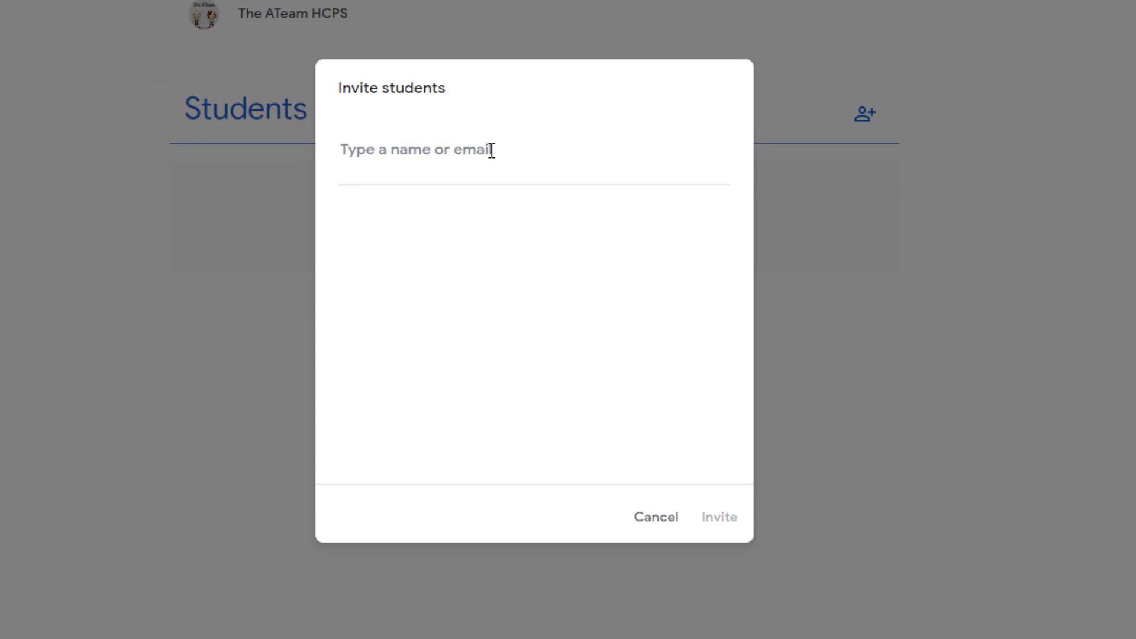
pyautogui.write('test stu')
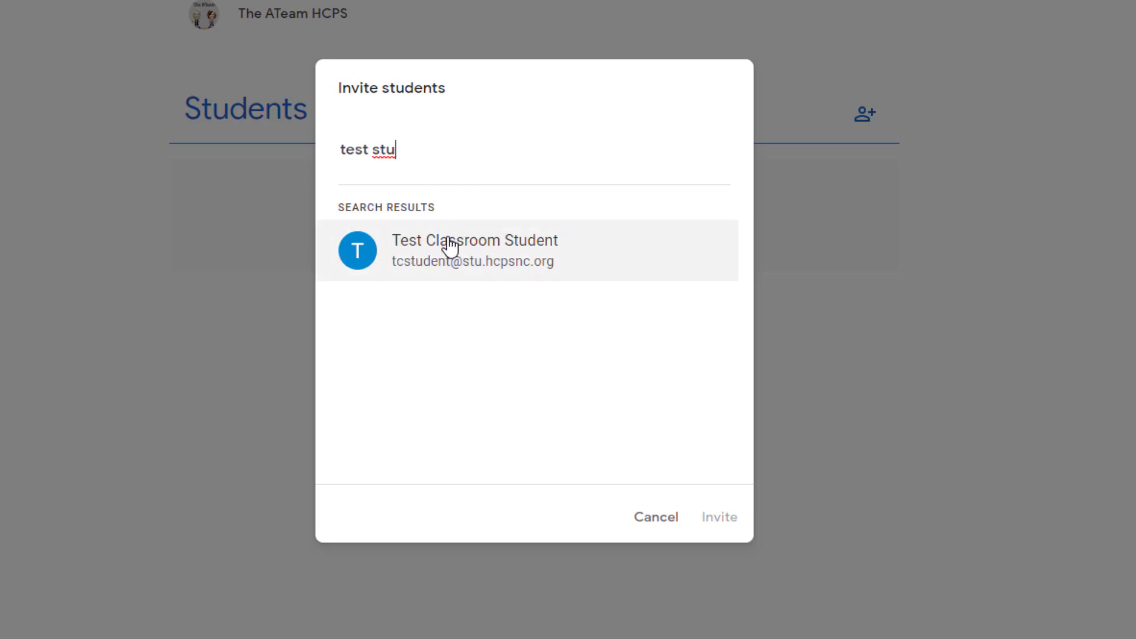
pyautogui.click(554, 257)
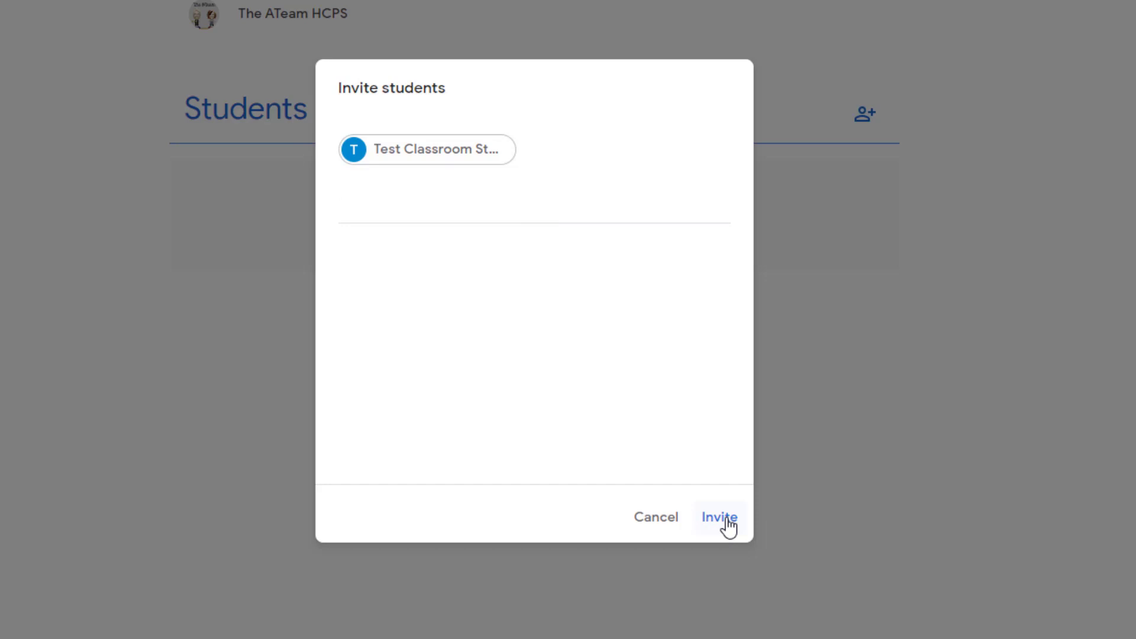
pyautogui.click(720, 517)
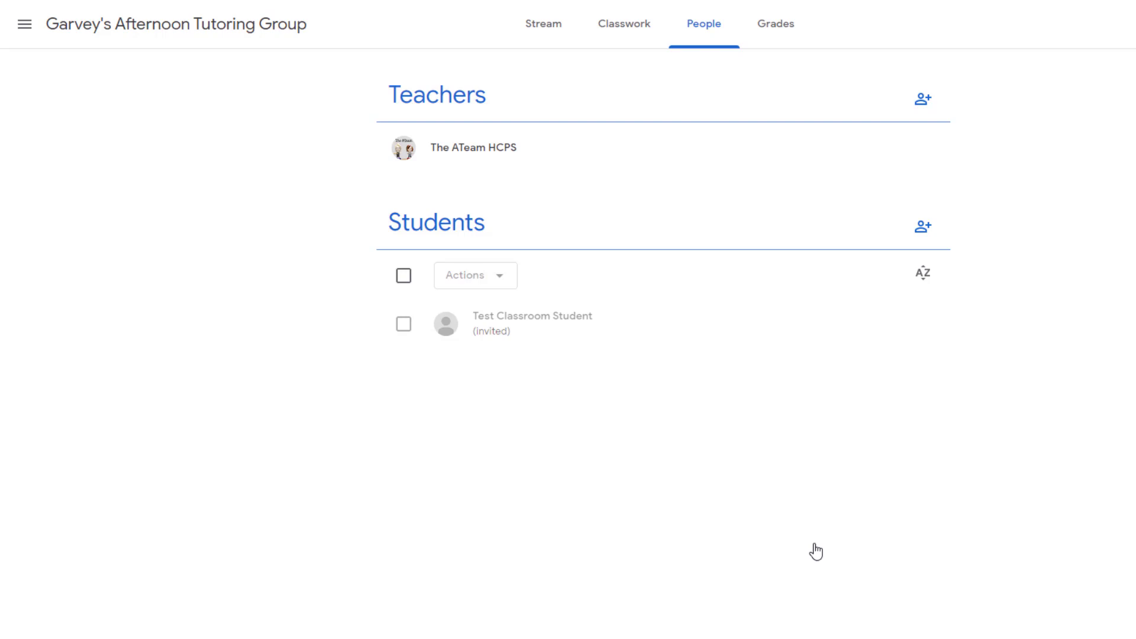
pyautogui.click(555, 37)
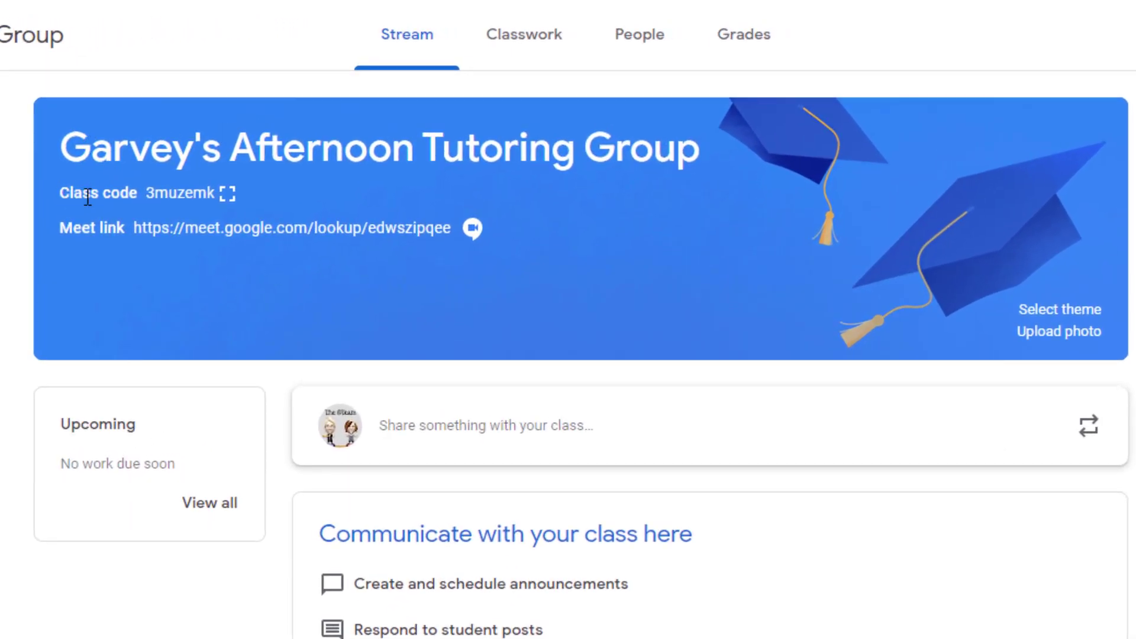
pyautogui.click(226, 198)
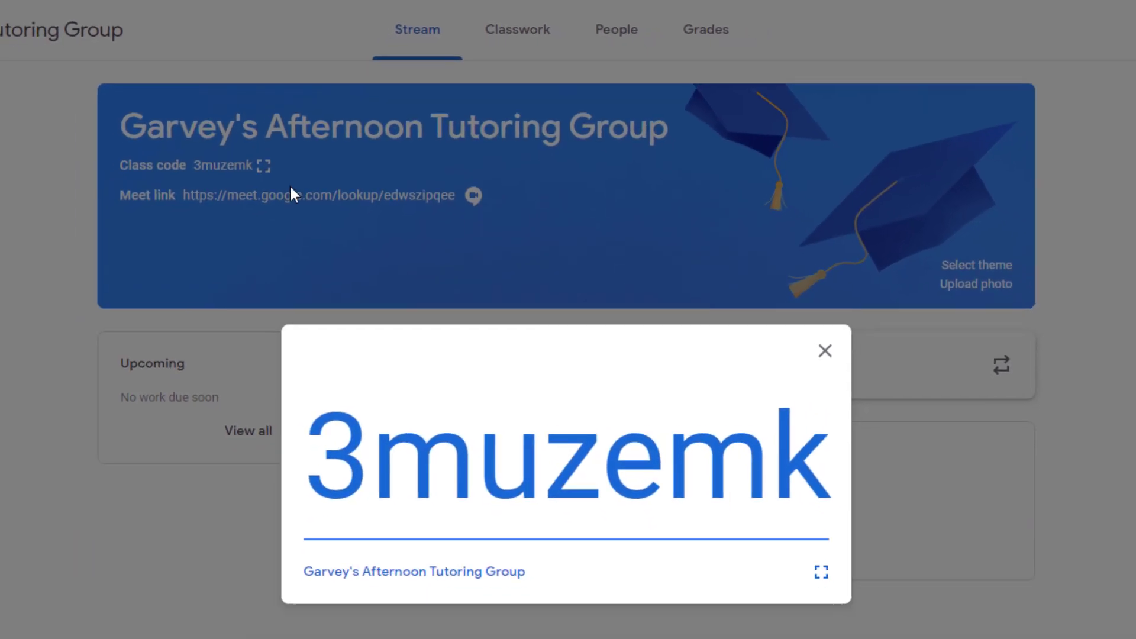
pyautogui.moveTo(815, 450); pyautogui.dragTo(337, 445)
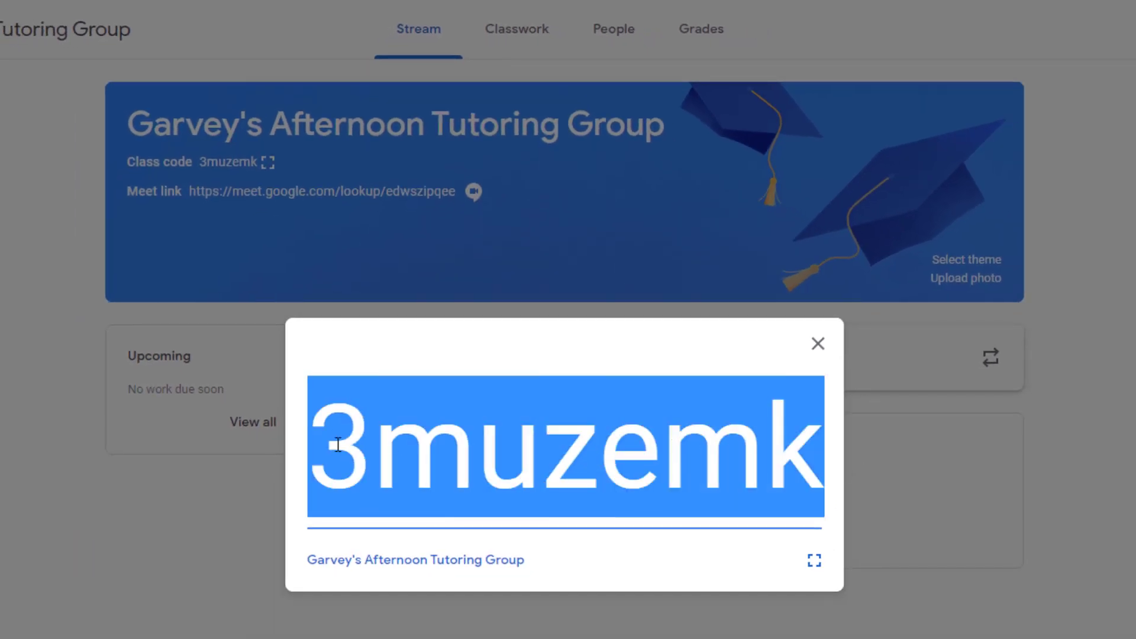
pyautogui.rightClick(337, 445)
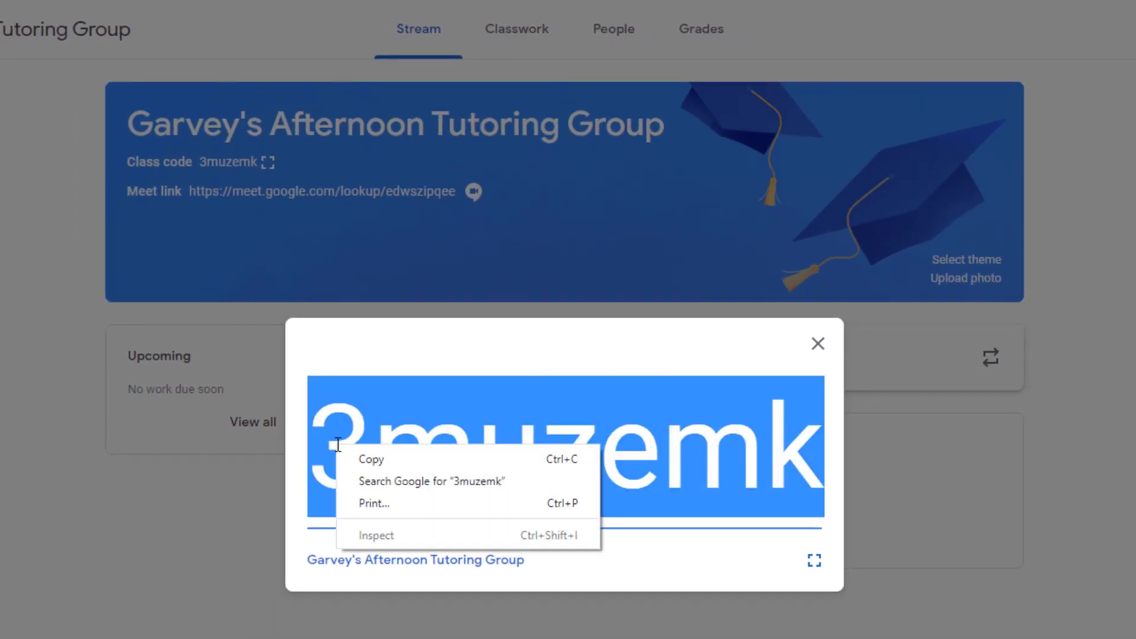
pyautogui.click(367, 460)
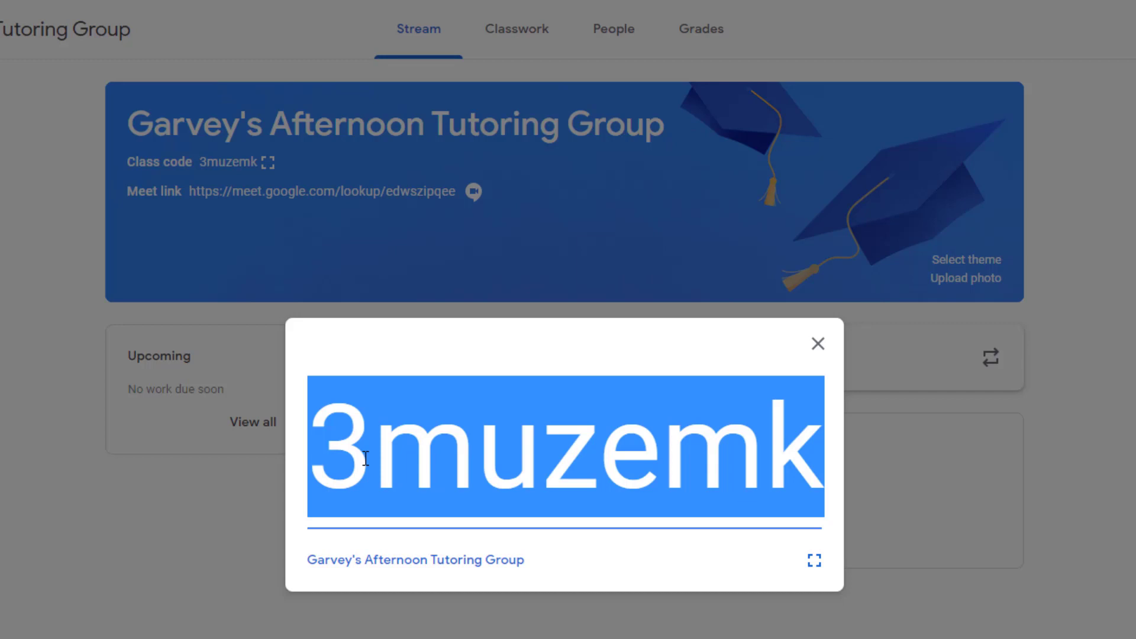
# - Close the enlarged class code display
pyautogui.press('Escape')
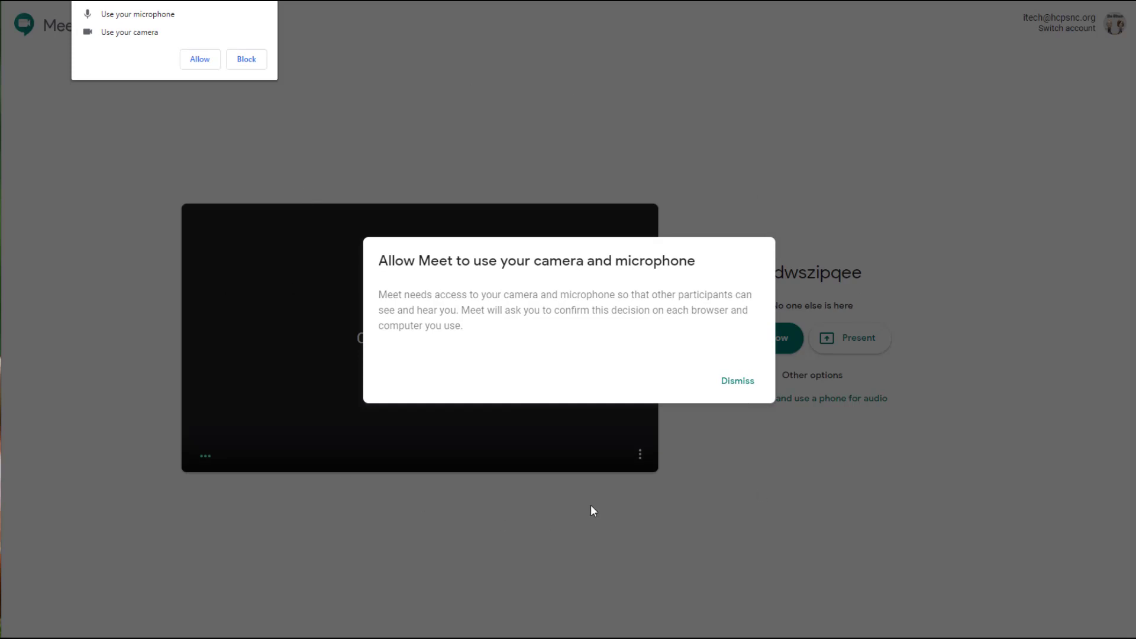
# - Allow camera and microphone access, test both, and leave them off
pyautogui.click(201, 59)
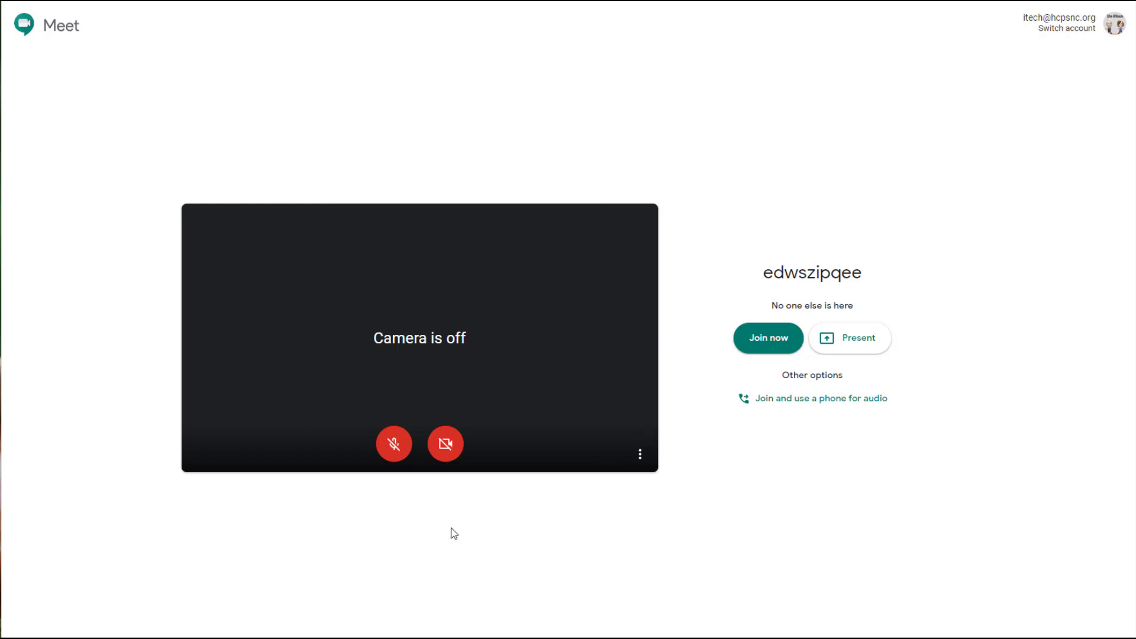
pyautogui.click(395, 457)
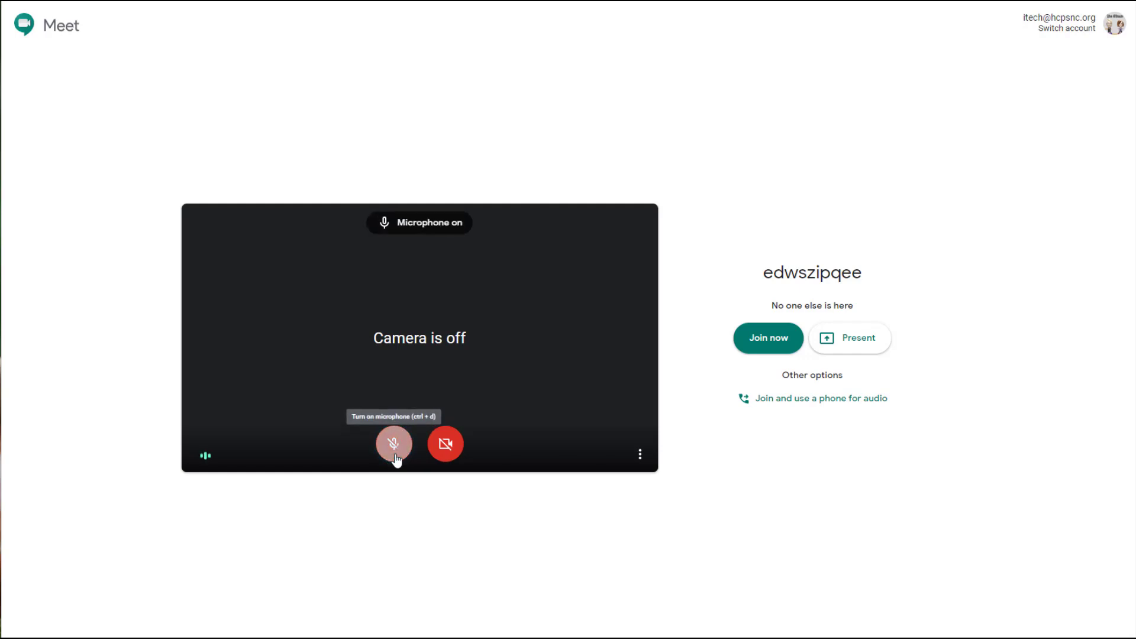
pyautogui.click(394, 457)
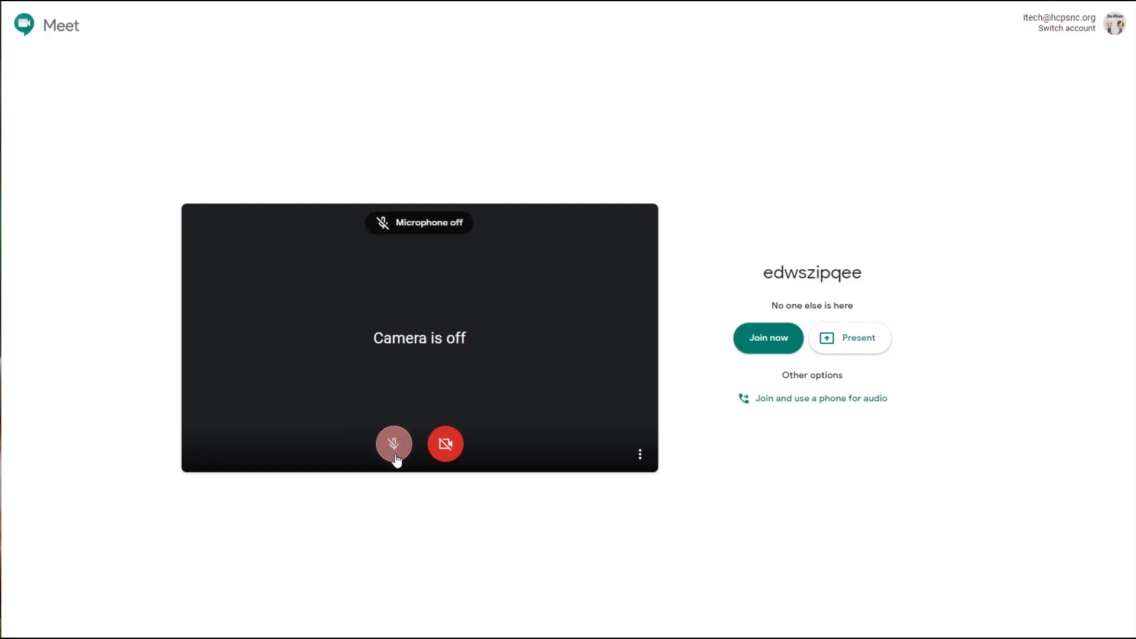
pyautogui.click(448, 453)
pyautogui.click(448, 453)
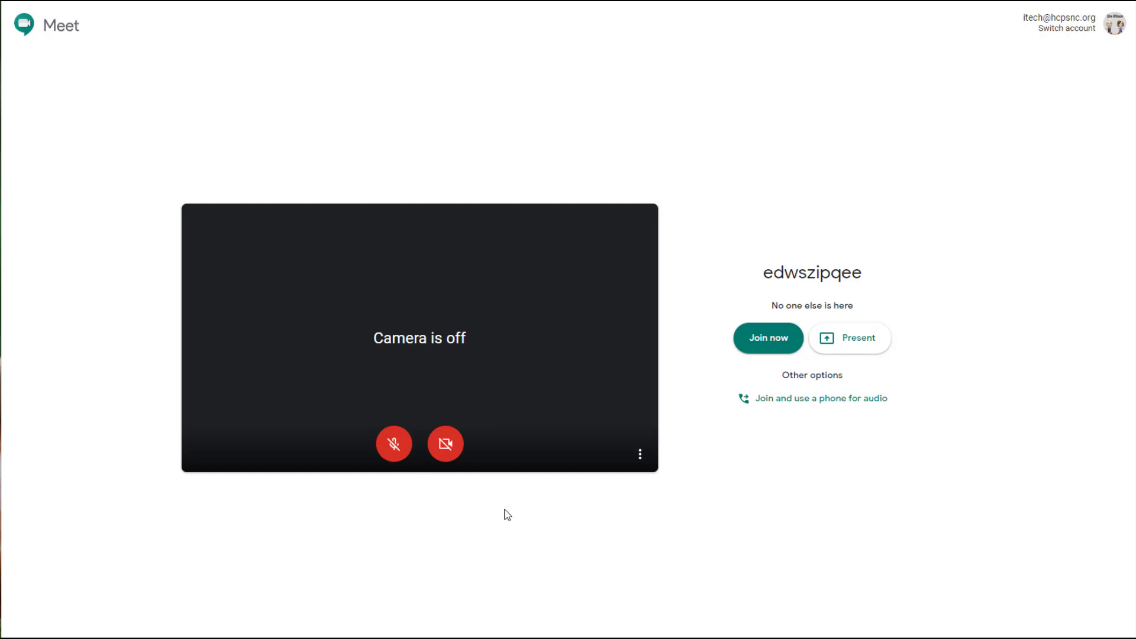
pyautogui.click(762, 352)
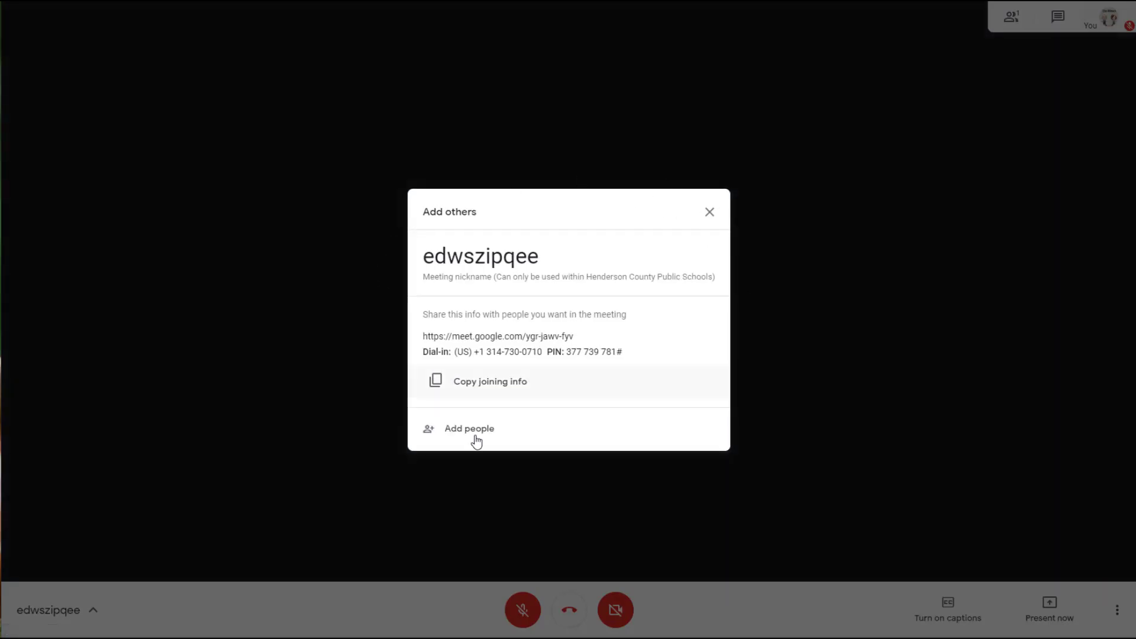
pyautogui.click(709, 213)
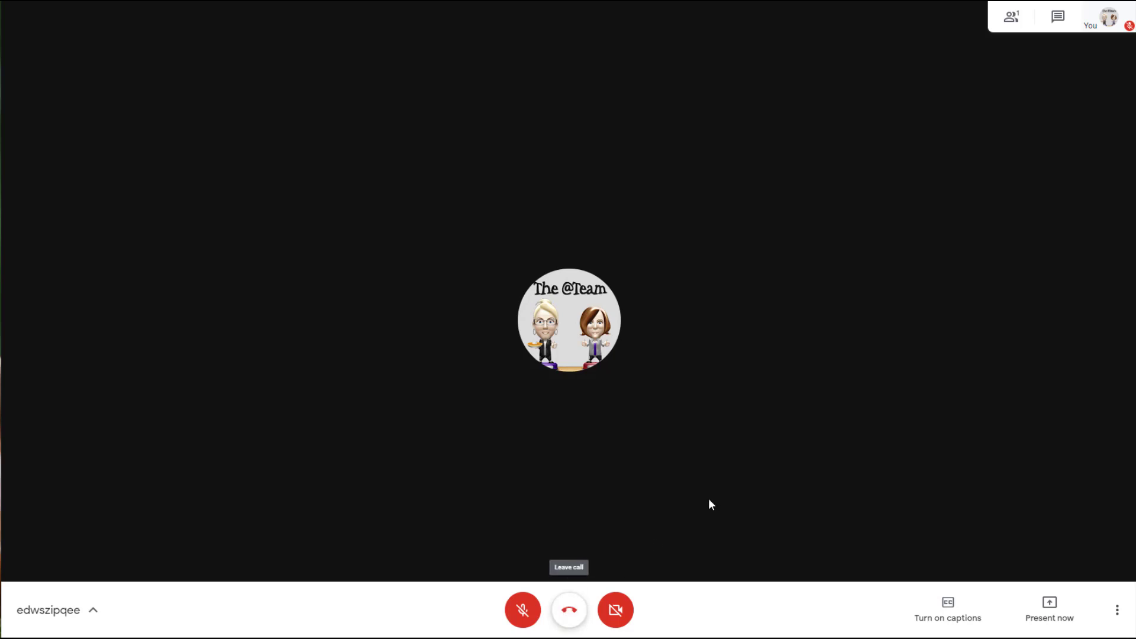
pyautogui.click(1057, 25)
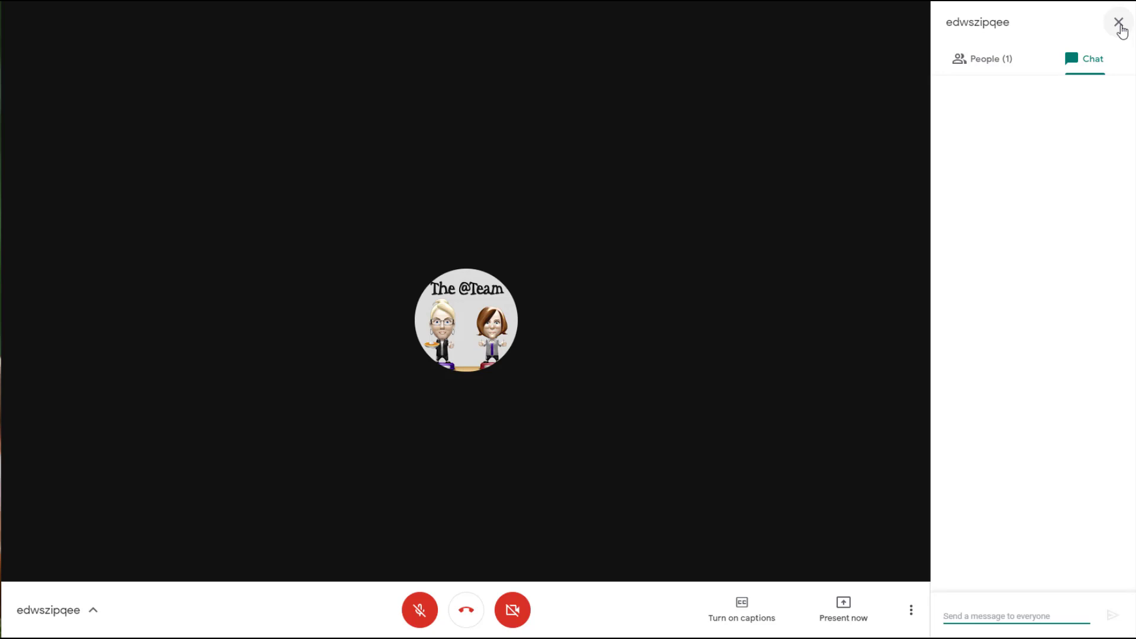
pyautogui.click(1118, 24)
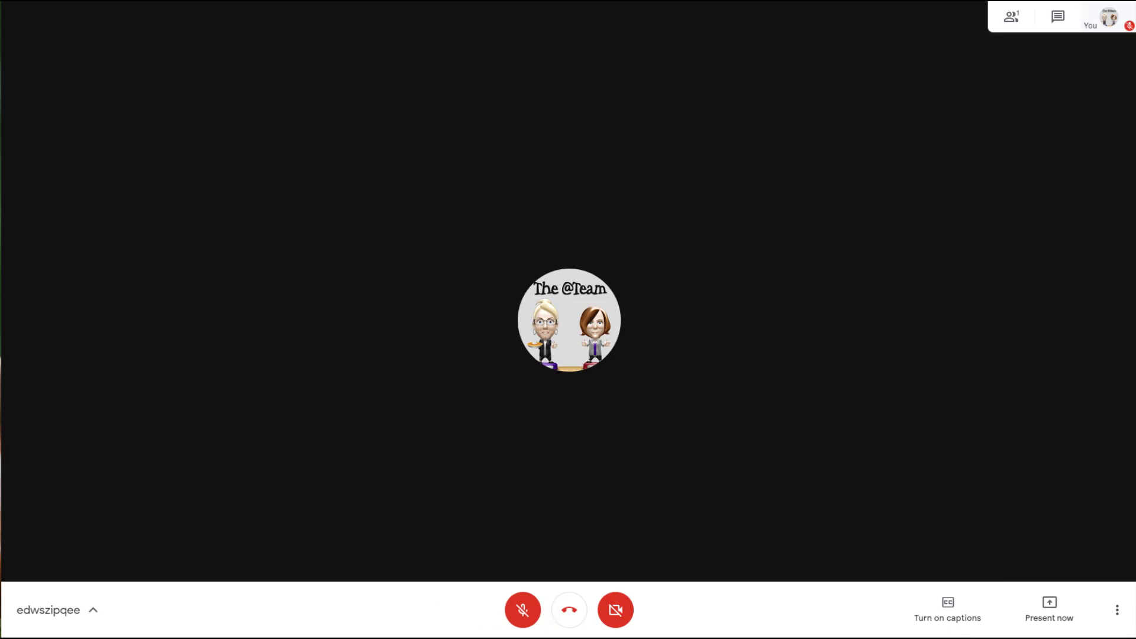
# - Leave the Google Meet call
pyautogui.click(562, 616)
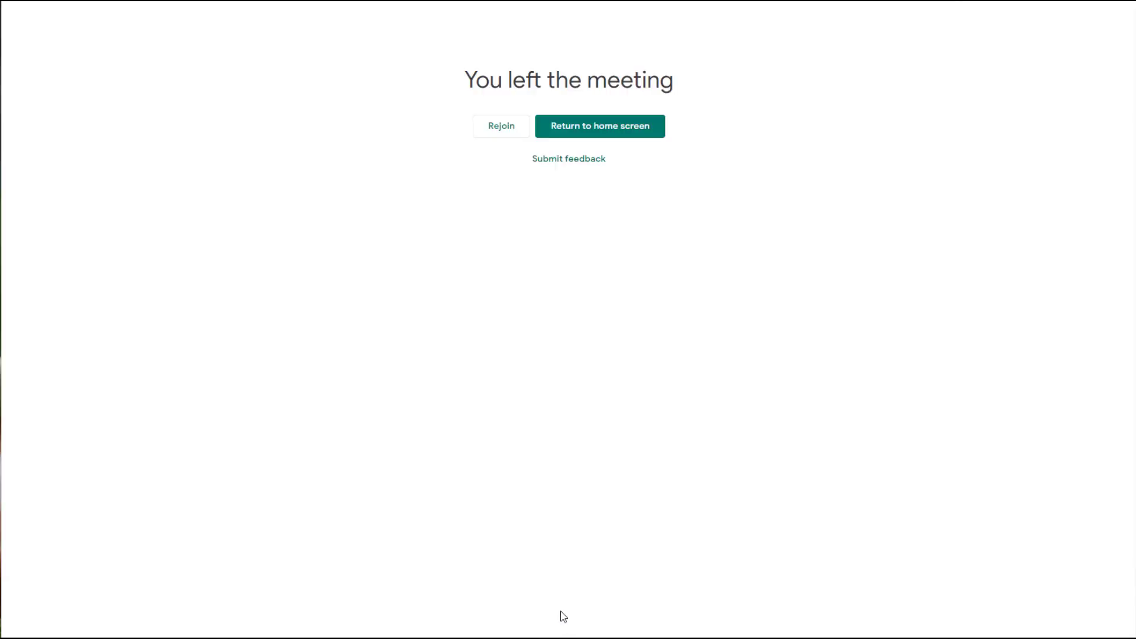